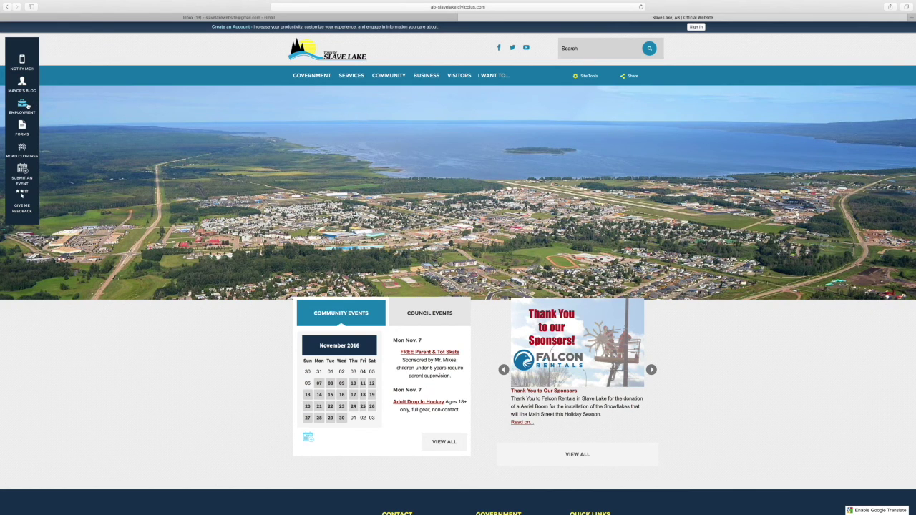
Go to the Employment Opportunities jobs page using the sidebar Employment icon
left_click(26, 106)
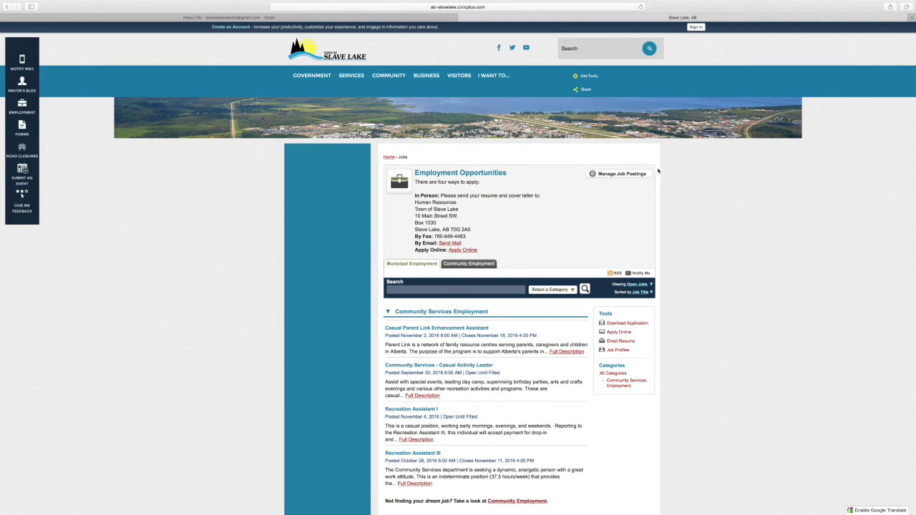
From Manage Job Postings, try signing in with the employer account e-mail and password
left_click(612, 176)
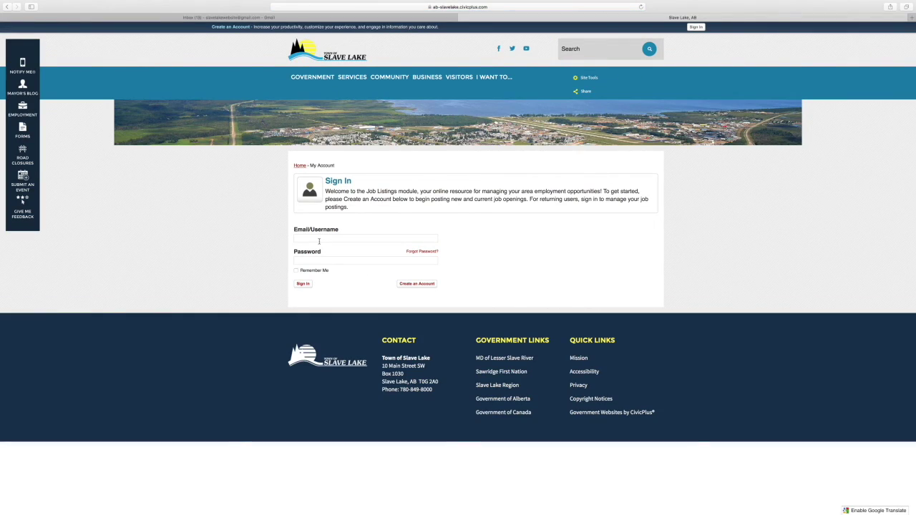
left_click(321, 240)
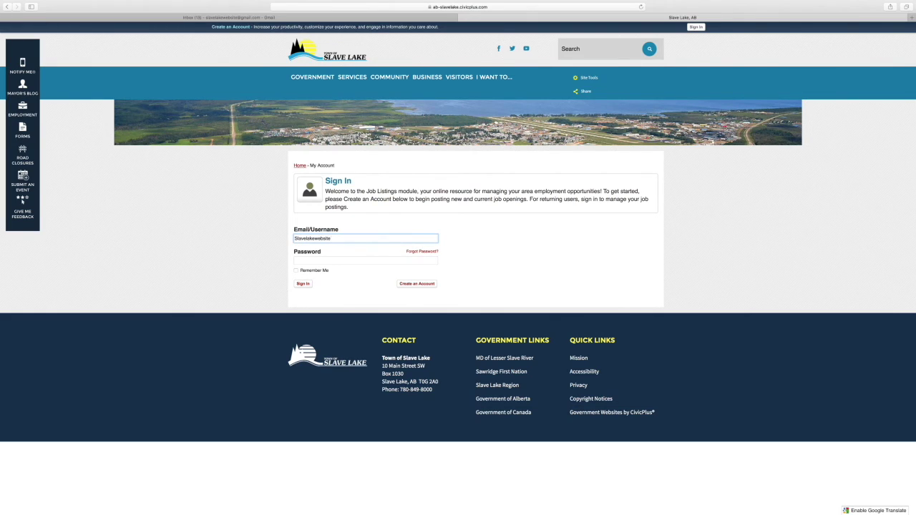
key("Tab")
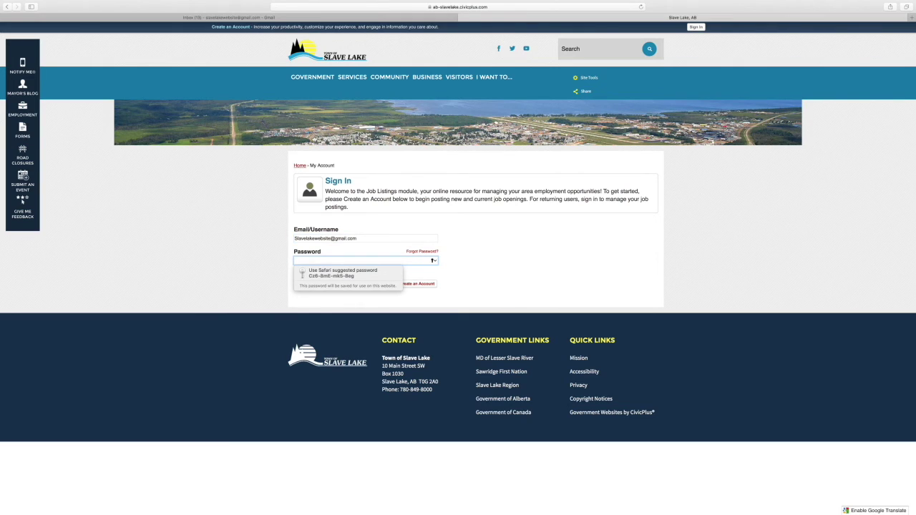
type("••••••••")
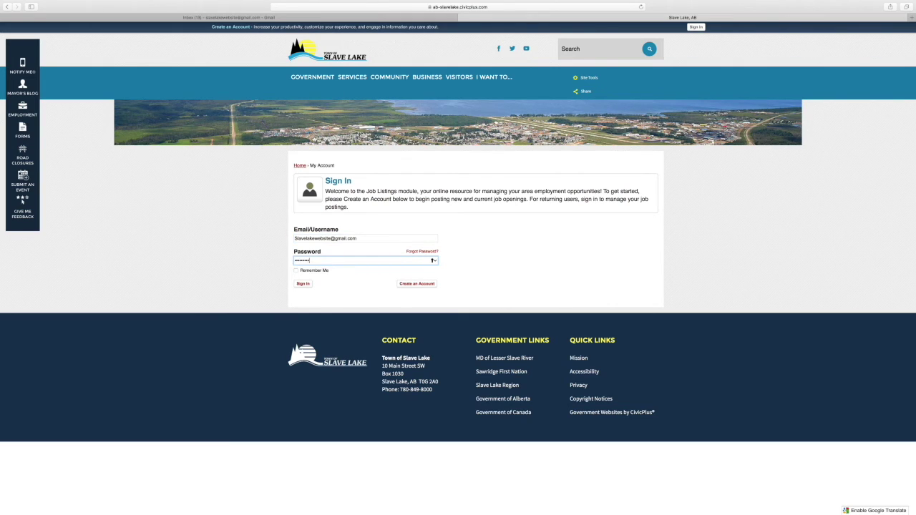
left_click(303, 284)
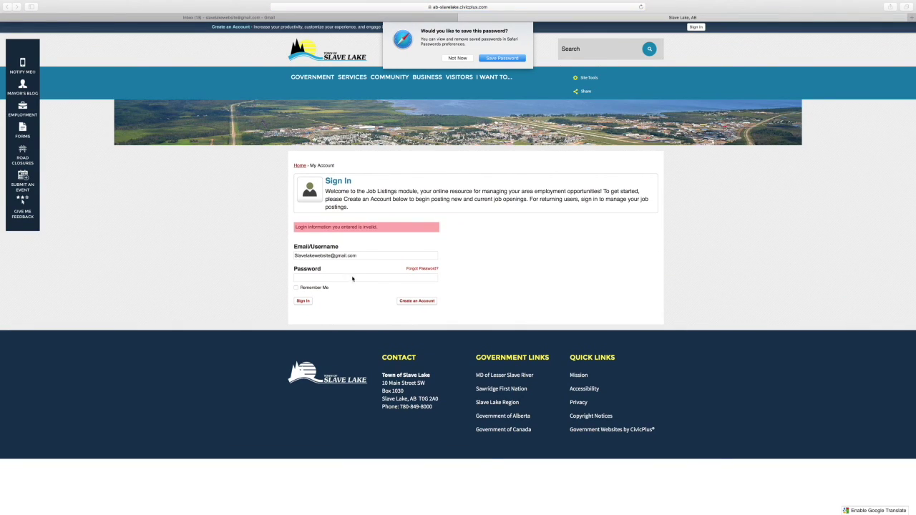
Decline saving the password, re-enter the password to complete sign-in, and dismiss the prompt
left_click(458, 58)
left_click(313, 279)
type("•••")
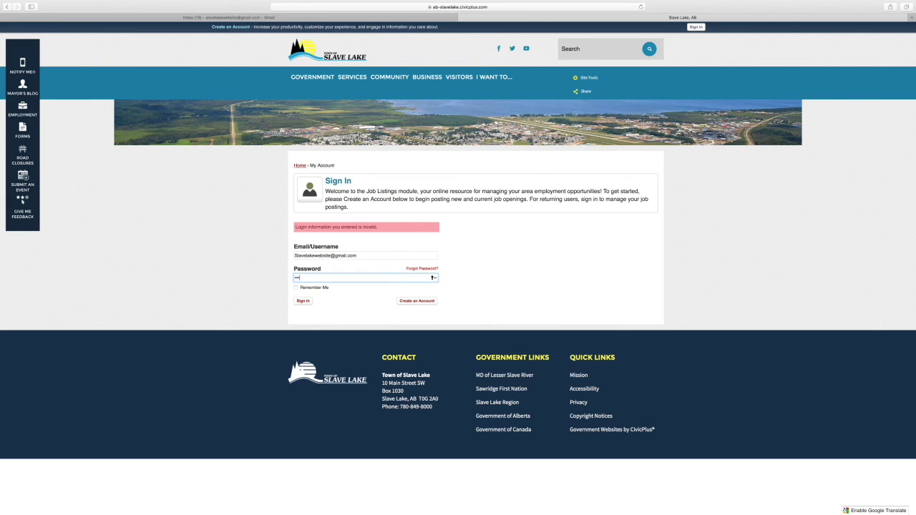
left_click(303, 301)
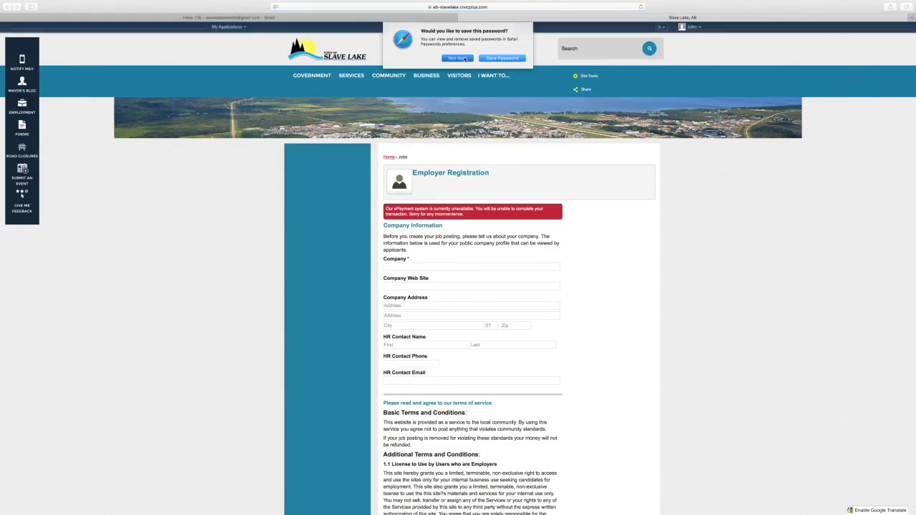
left_click(502, 58)
left_click(418, 269)
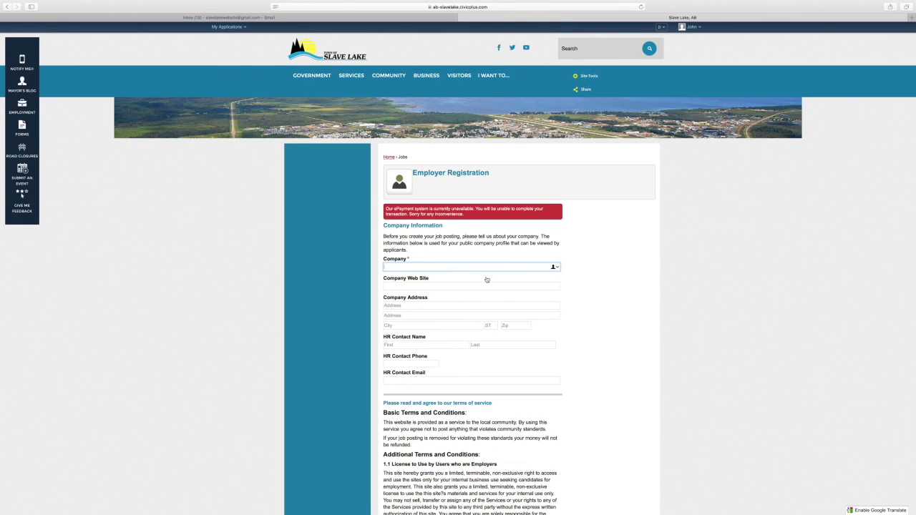
type("Slave LAke")
key("BackSpace")
key("BackSpace")
key("BackSpace")
type("ake Website")
key("Tab")
type("www.")
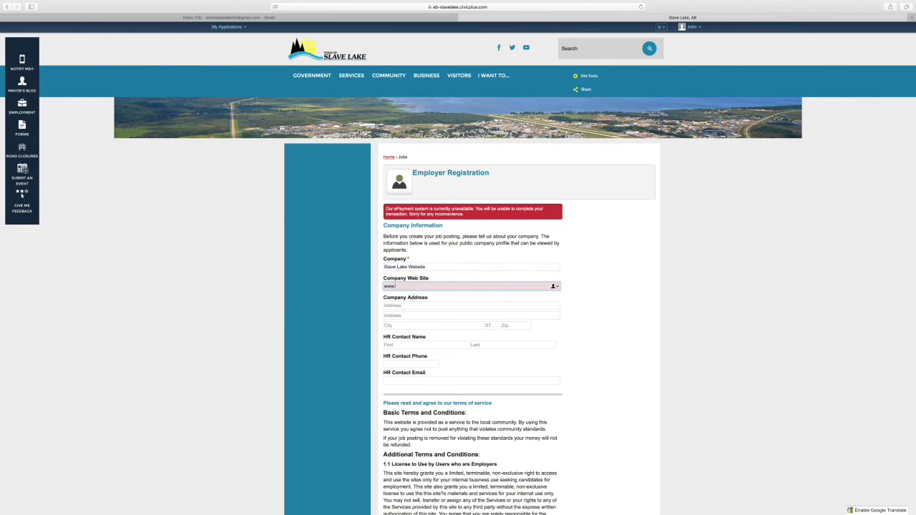
type("slavelake.ca")
key("Tab")
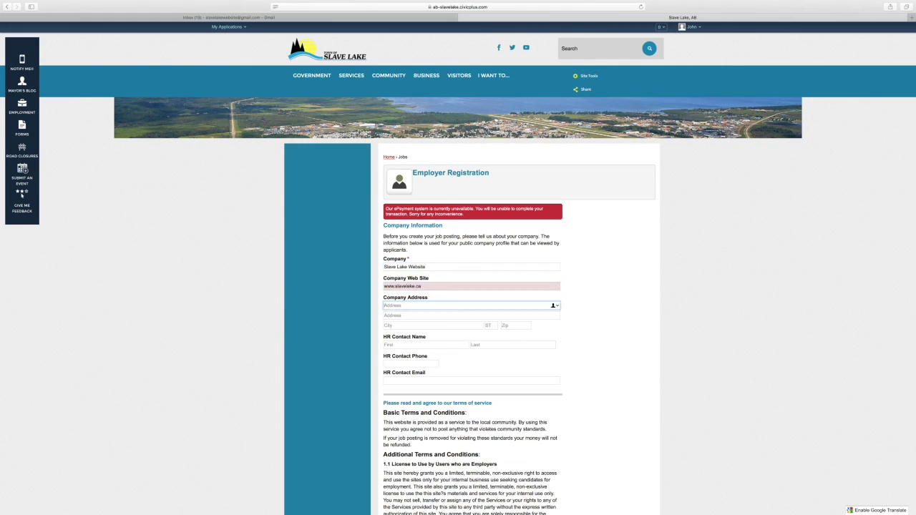
type("10 Main Street")
key("Tab")
key("Tab")
type("S")
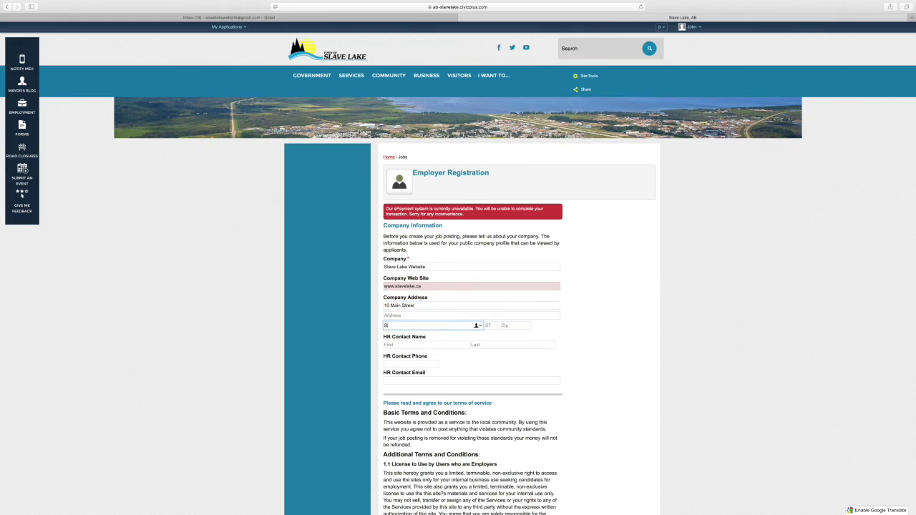
type("lave Lake")
key("Tab")
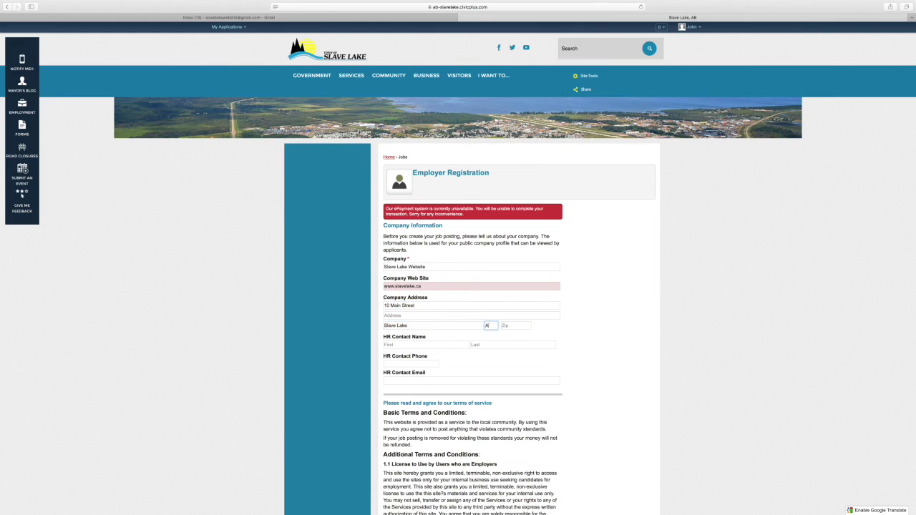
type("AB")
key("Tab")
type("T0G2A0")
Fill in HR contact name 'HR Contact', plus the contact phone number and e-mail address
key("Tab")
type("HR")
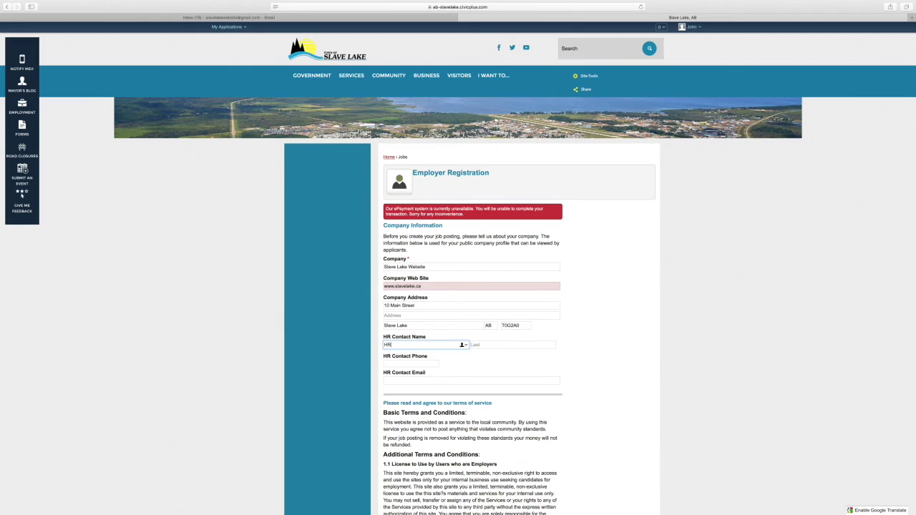
key("Tab")
type("Contact")
key("Tab")
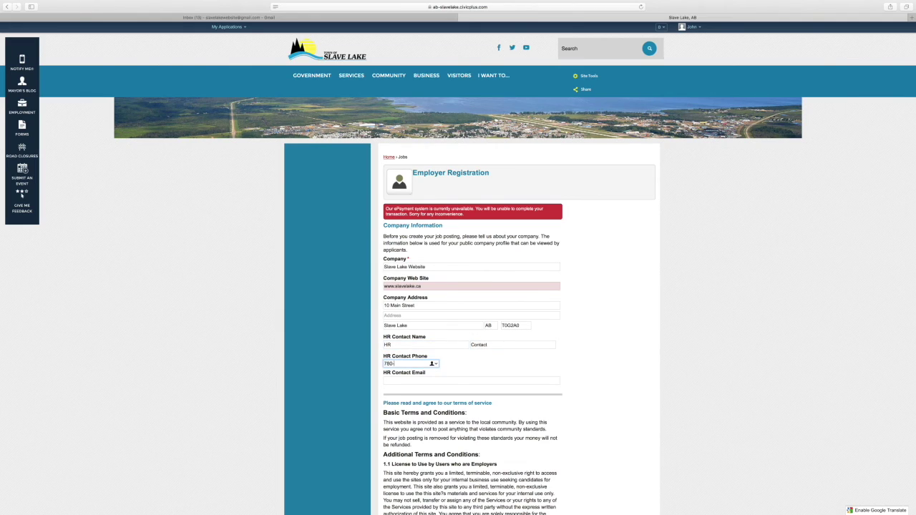
key("Tab")
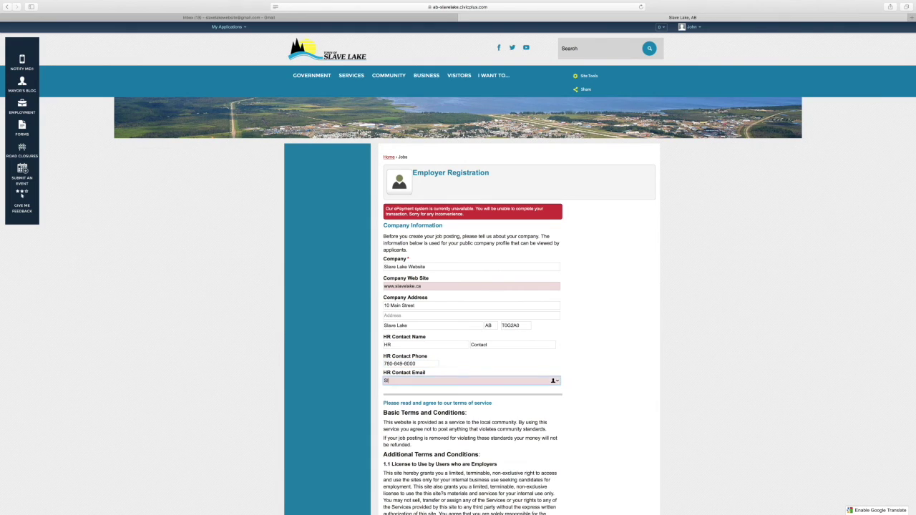
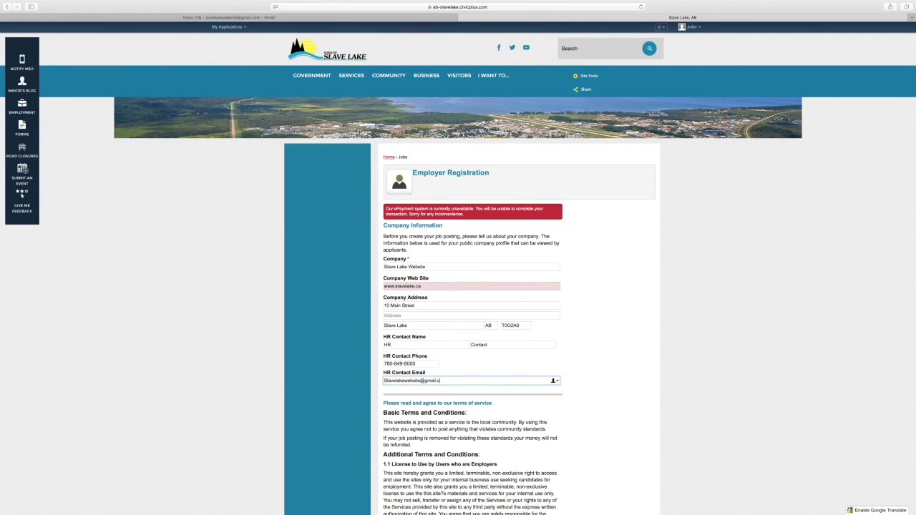
left_click(559, 364)
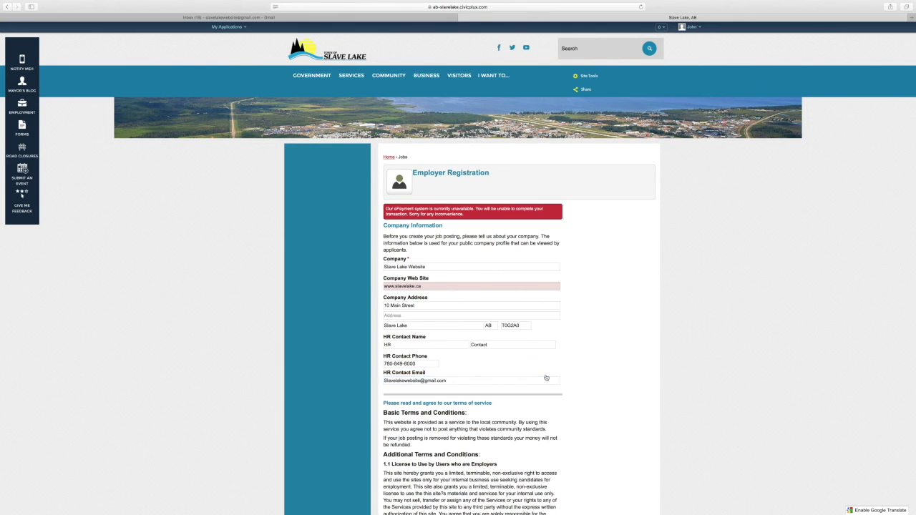
scroll(546, 378, "down", 5)
scroll(534, 373, "down", 8)
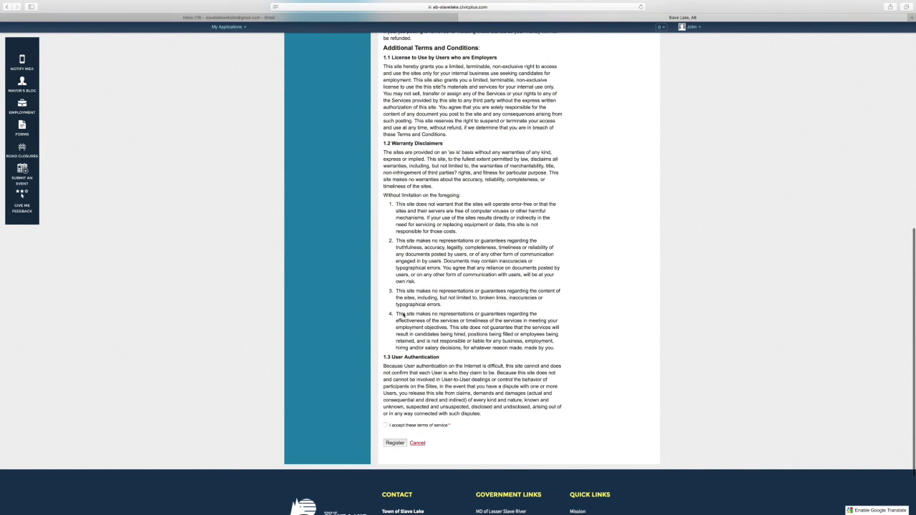
left_click(386, 425)
left_click(393, 443)
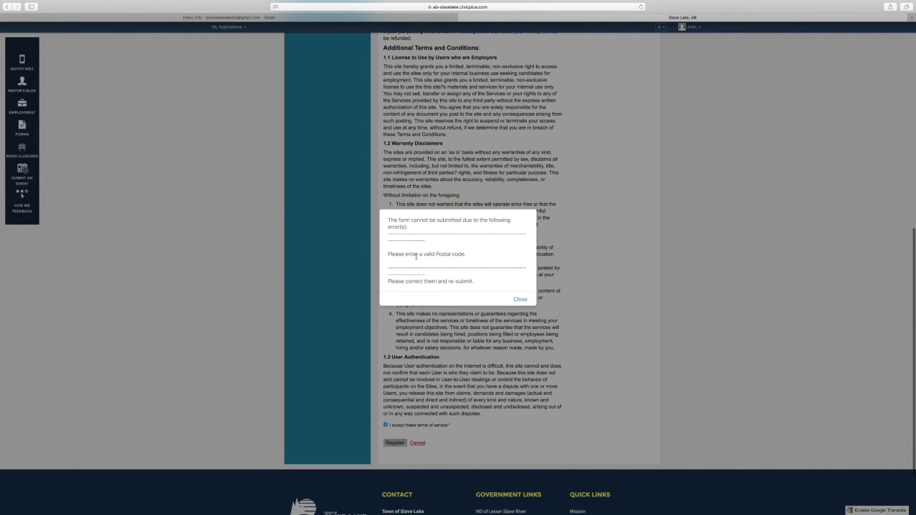
left_click(520, 300)
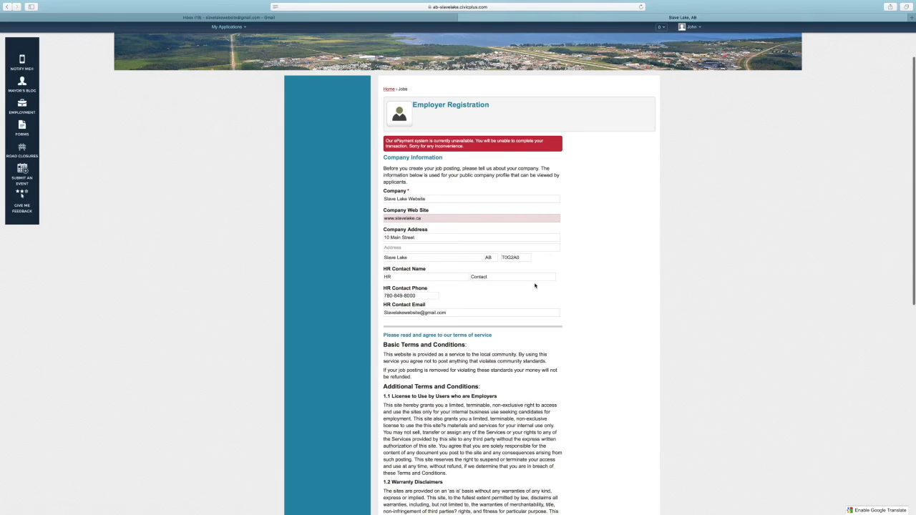
left_click(515, 258)
scroll(523, 267, "down", 10)
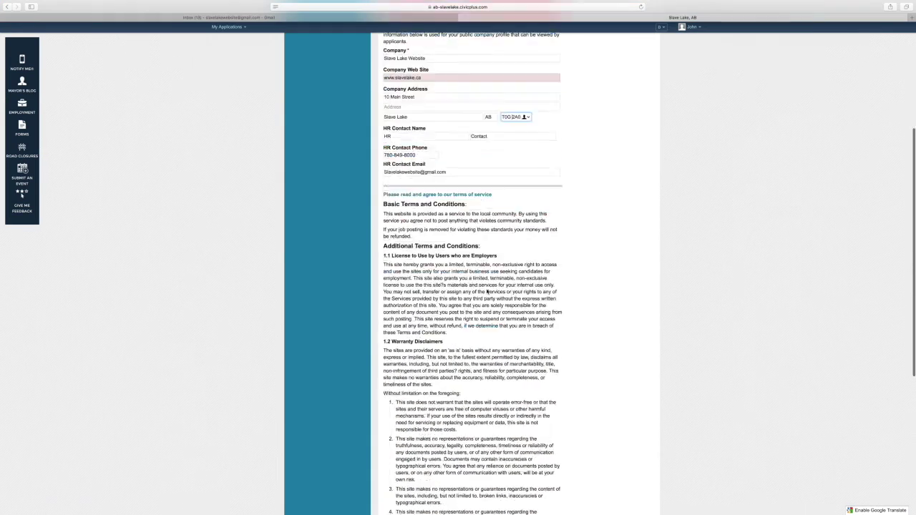
left_click(396, 367)
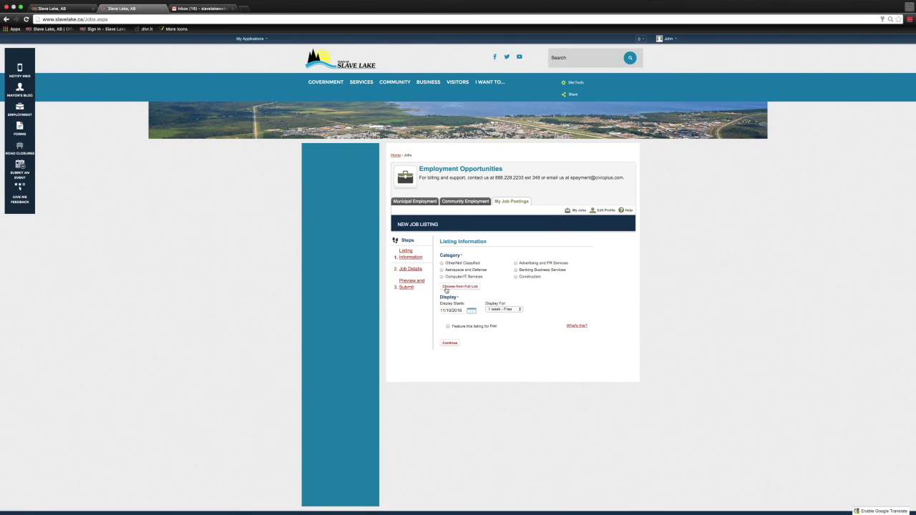
Set the listing to Retail, starting 11/10/2016, displayed for 1 month – Free, and continue
left_click(445, 287)
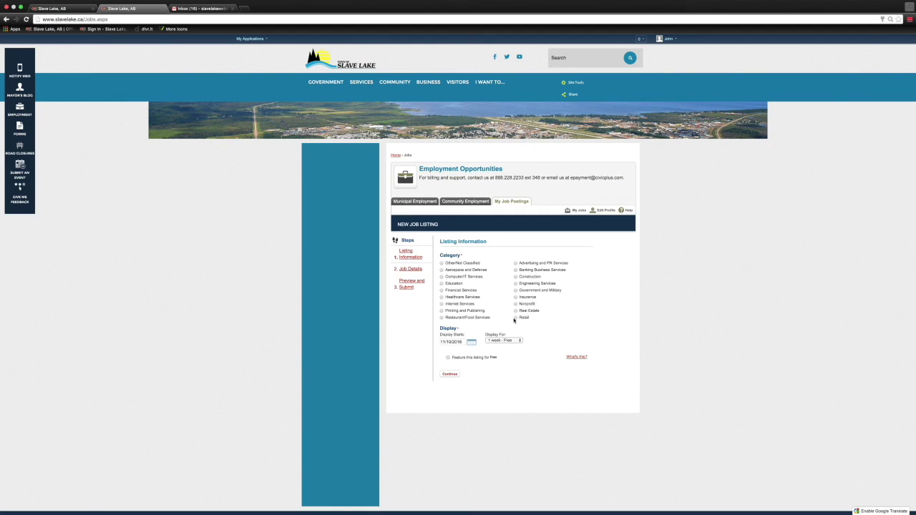
left_click(516, 319)
left_click(471, 344)
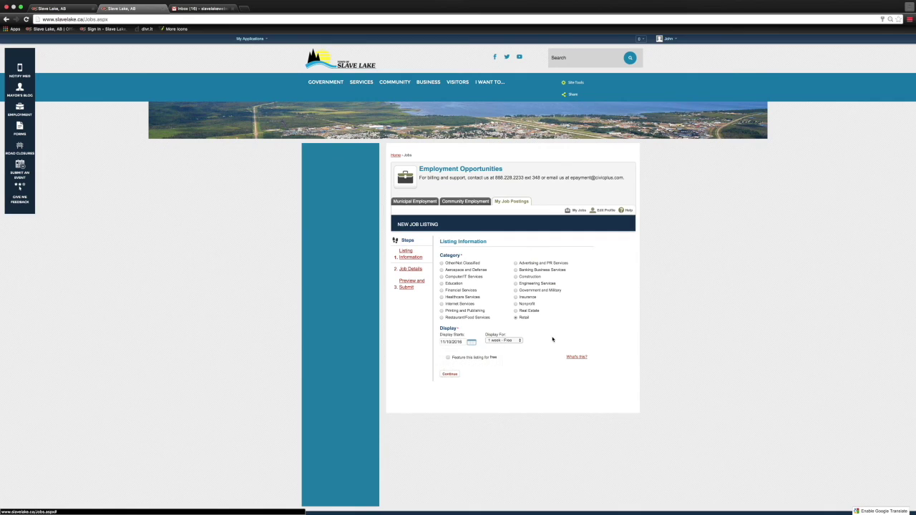
left_click(518, 341)
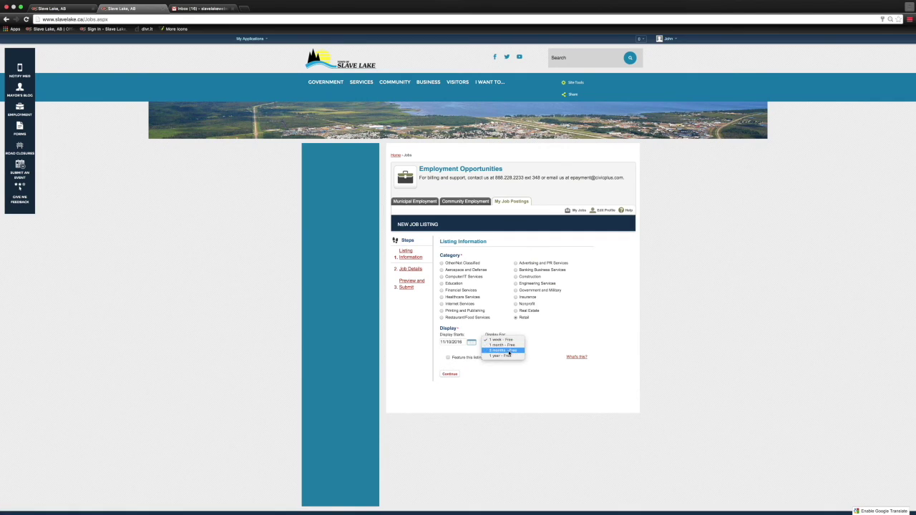
left_click(505, 345)
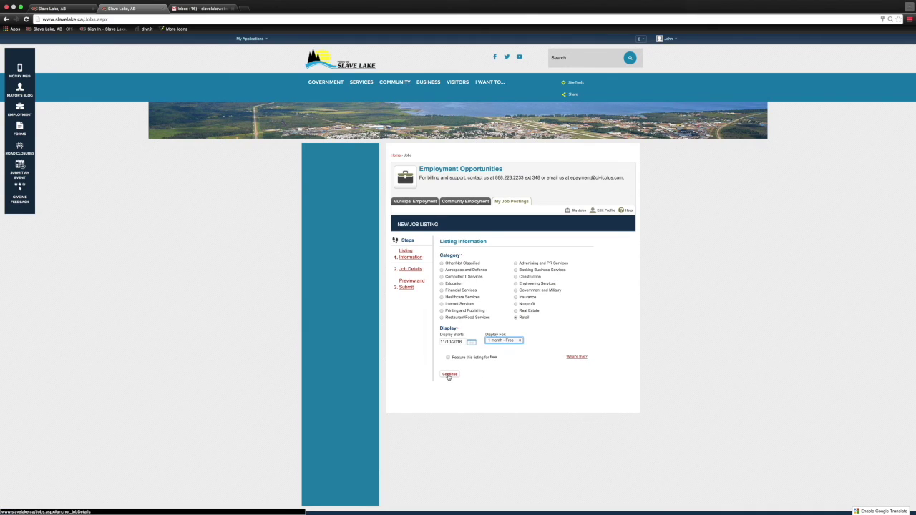
left_click(450, 375)
Enter job title Cashier, description 'Front End Cashier for My Business', salary '$14.00 per hour Part Time Hours'
left_click(456, 262)
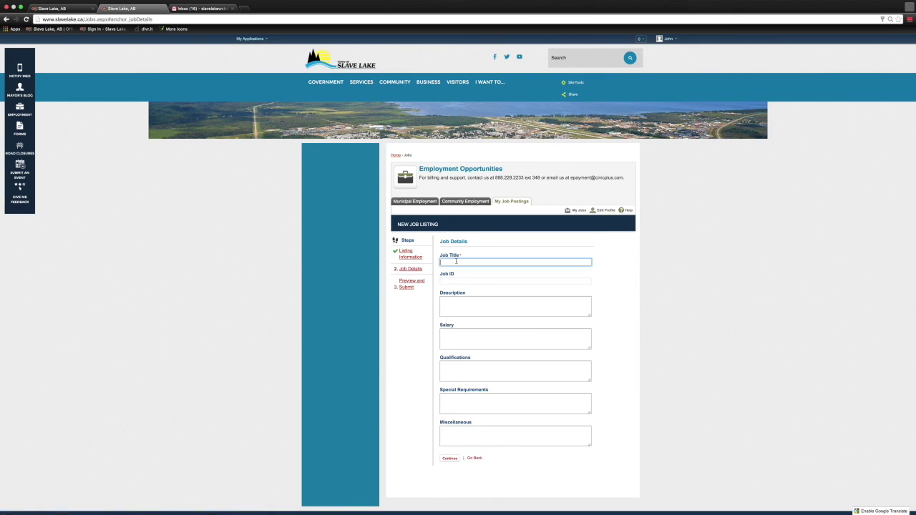
type("Cashier")
key("Tab")
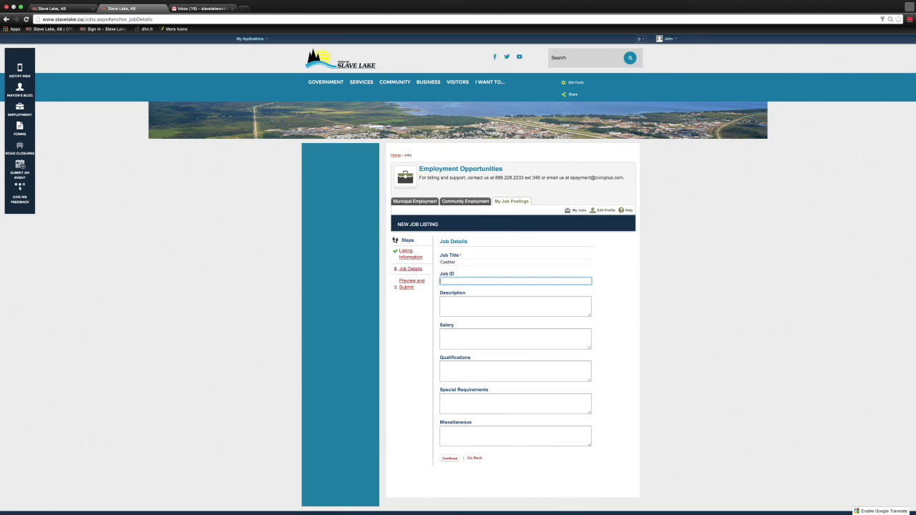
key("Tab")
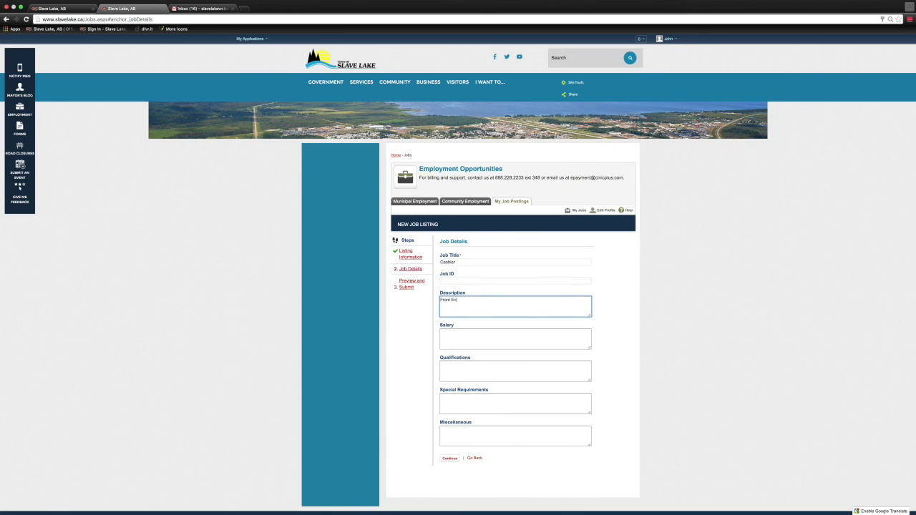
type("Front End Cashier for My Business")
key("Tab")
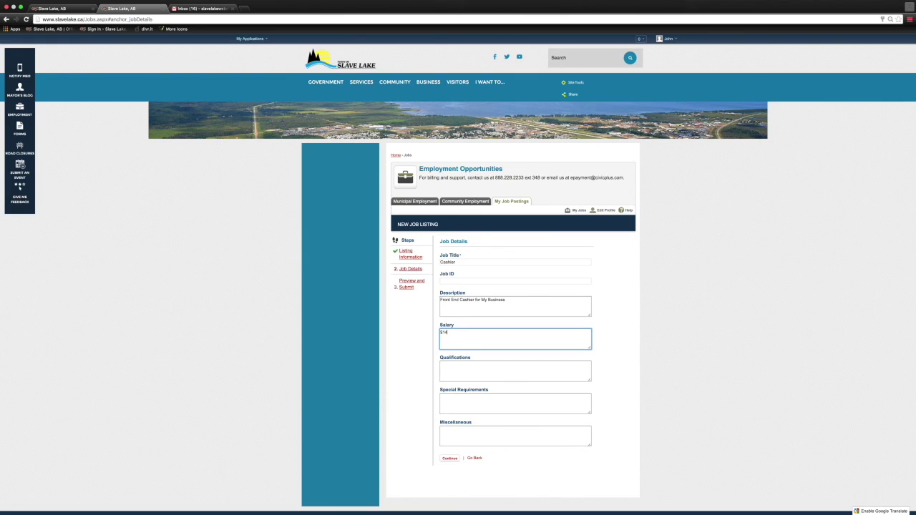
type("$14.00 per hour Part Time Hours")
Add 'Any Qualifications Needed', 'Any Special Requirement' and 'Other information', then go to Preview and Submit
left_click(515, 370)
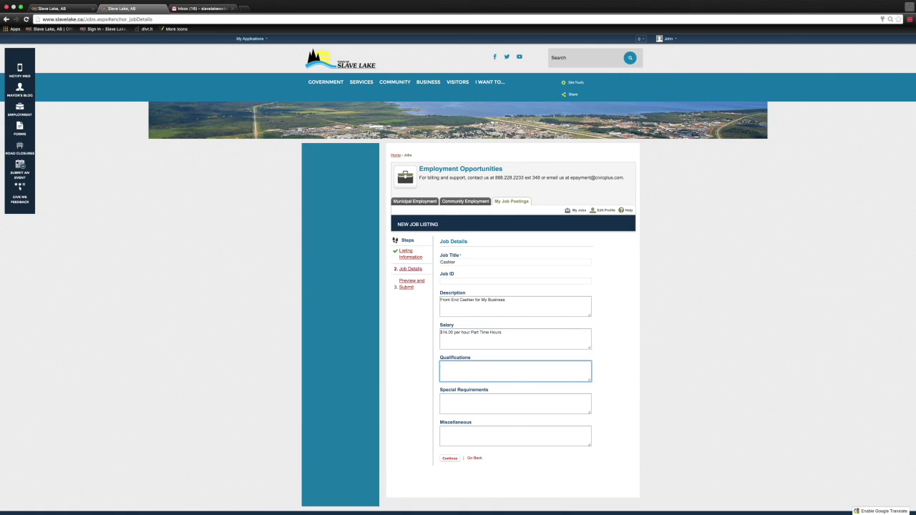
type("Any Qualifications Needed")
key("Tab")
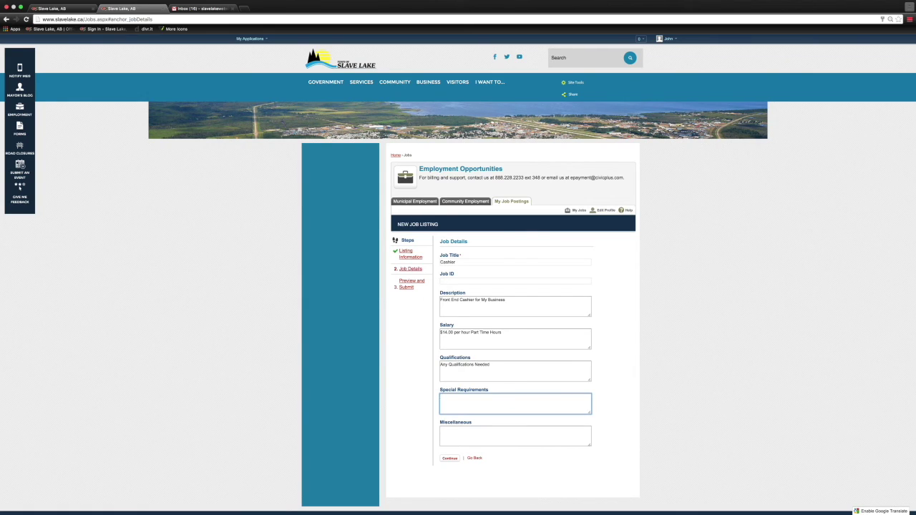
type("An")
type("y Special Requirements")
key("Tab")
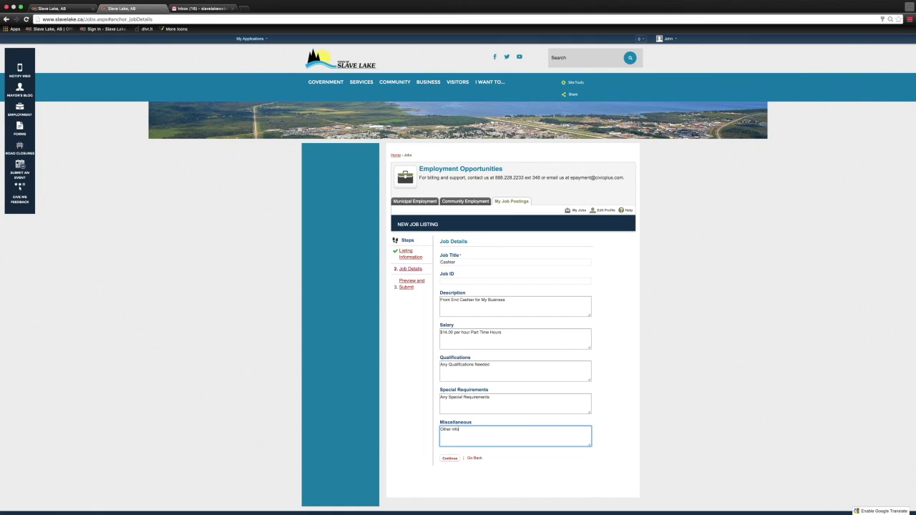
type("Other information")
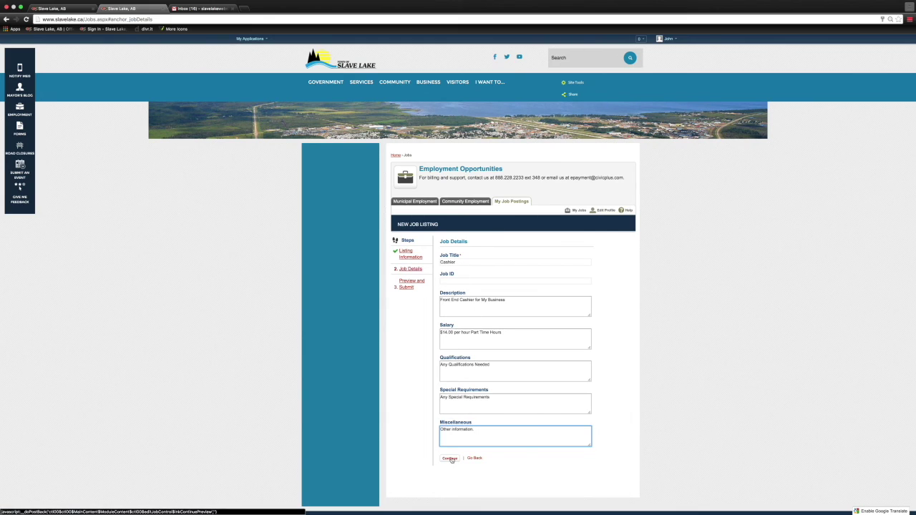
left_click(451, 459)
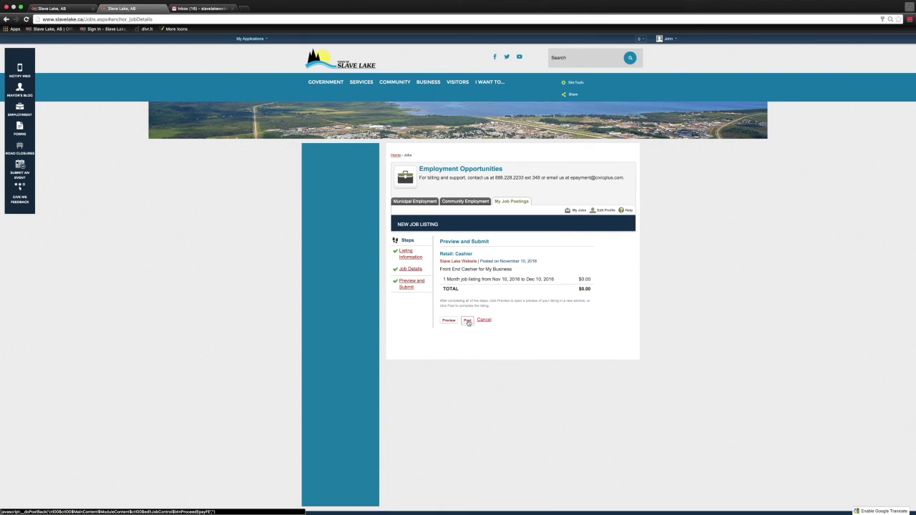
Post the Cashier job listing and return to the Employment Opportunities page
left_click(467, 320)
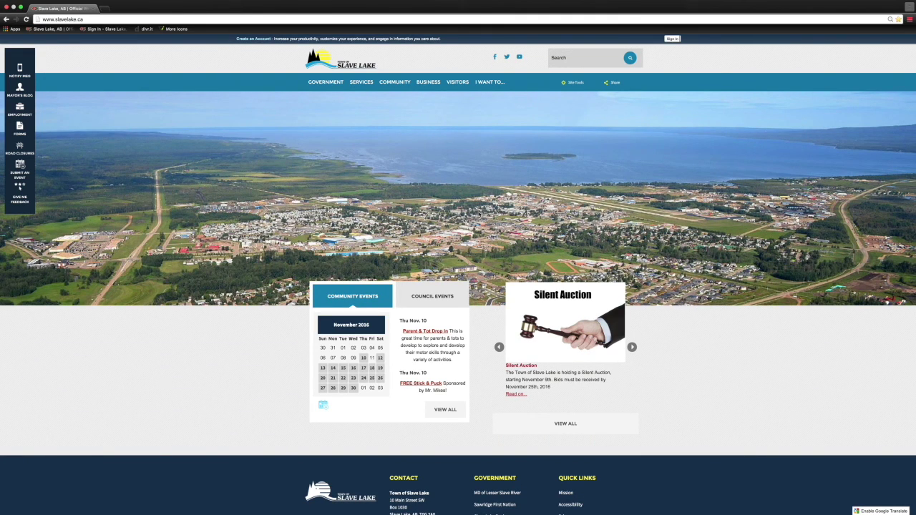
left_click(19, 109)
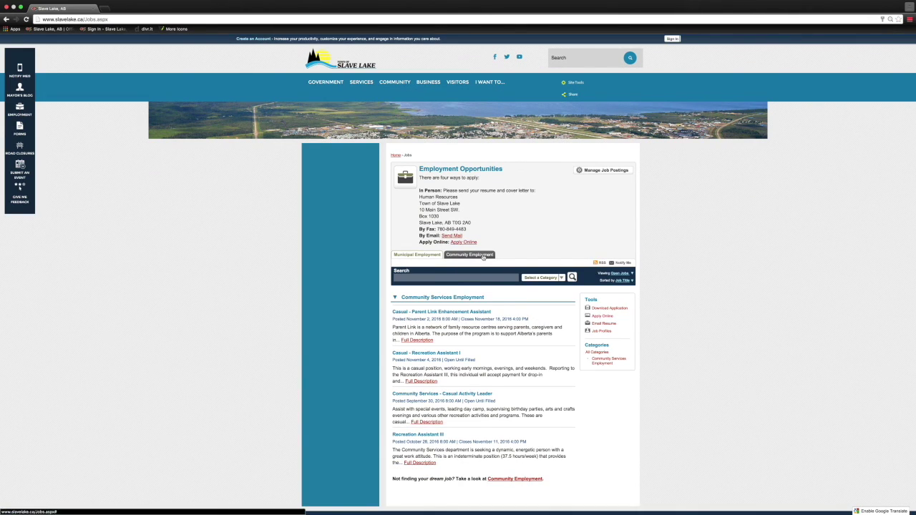
Show the Community Employment listings and view the Cashier job's full description
left_click(484, 258)
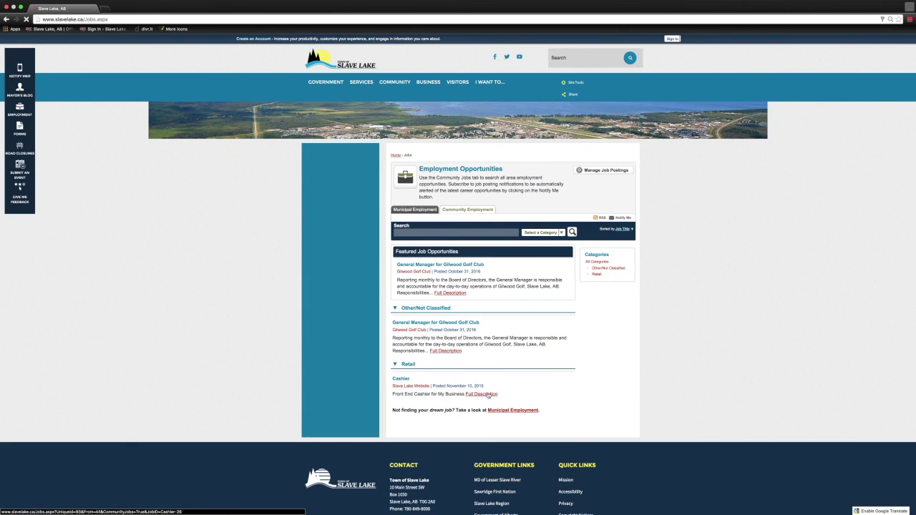
left_click(490, 394)
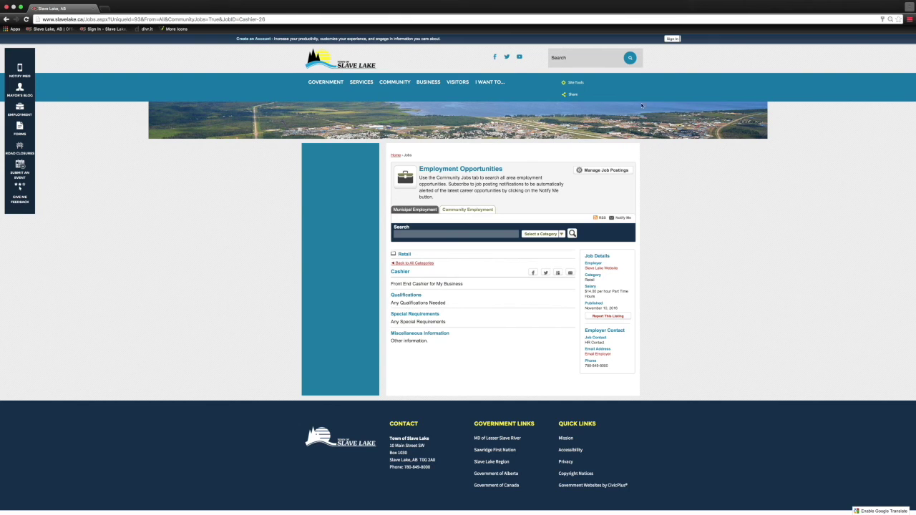
Sign back in with the employer e-mail, show My Job Postings, and open the Cashier posting for modification
left_click(673, 38)
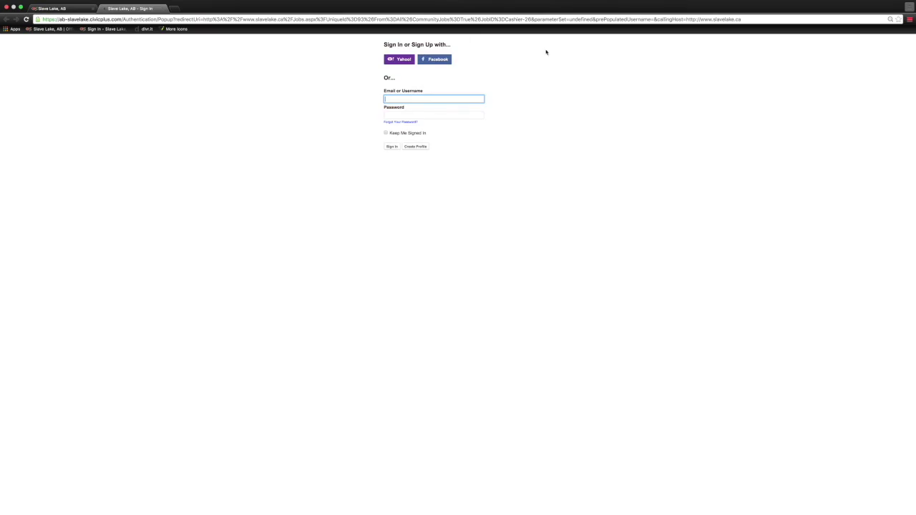
key("Tab")
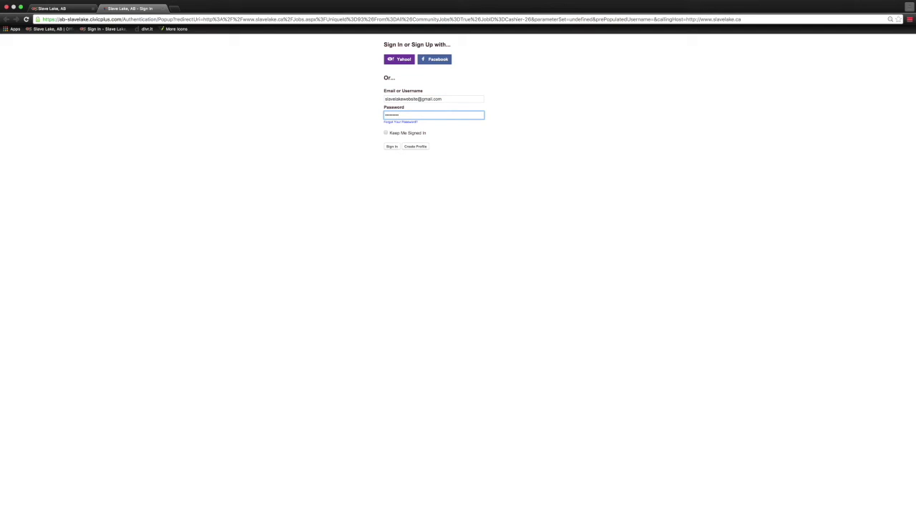
left_click(394, 148)
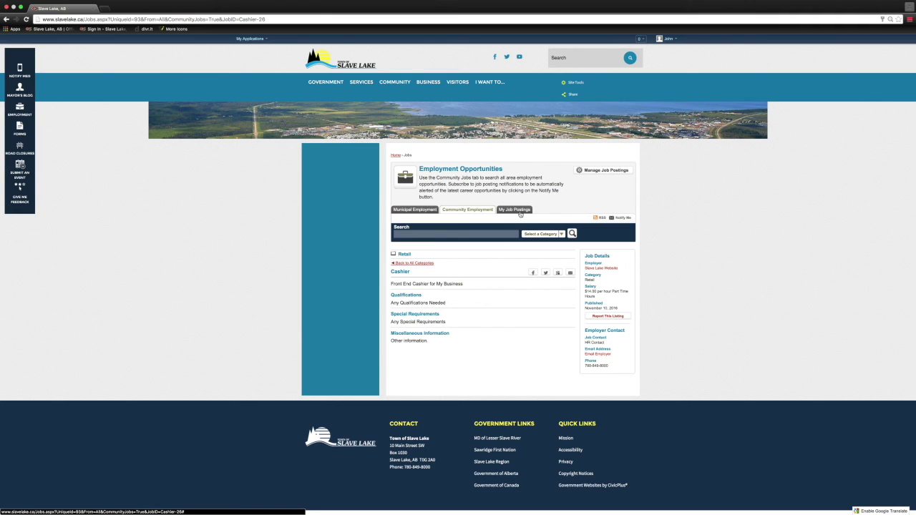
left_click(521, 210)
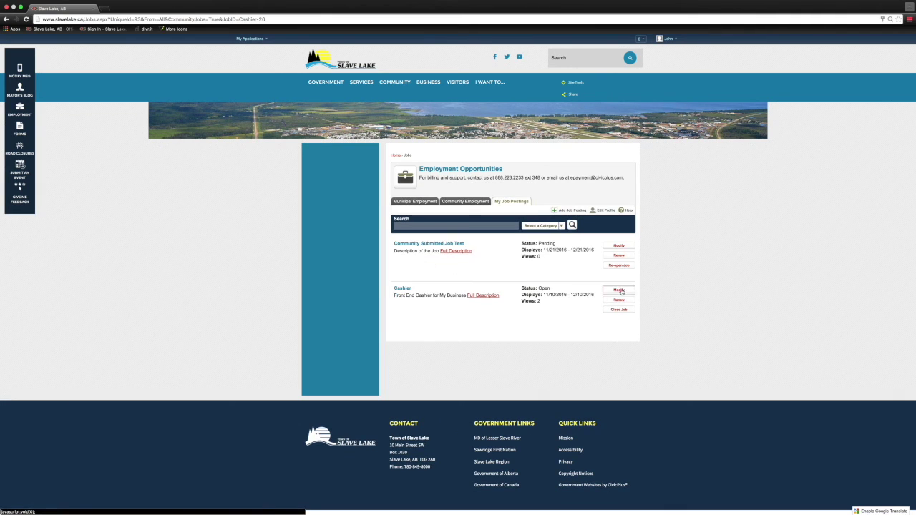
left_click(619, 290)
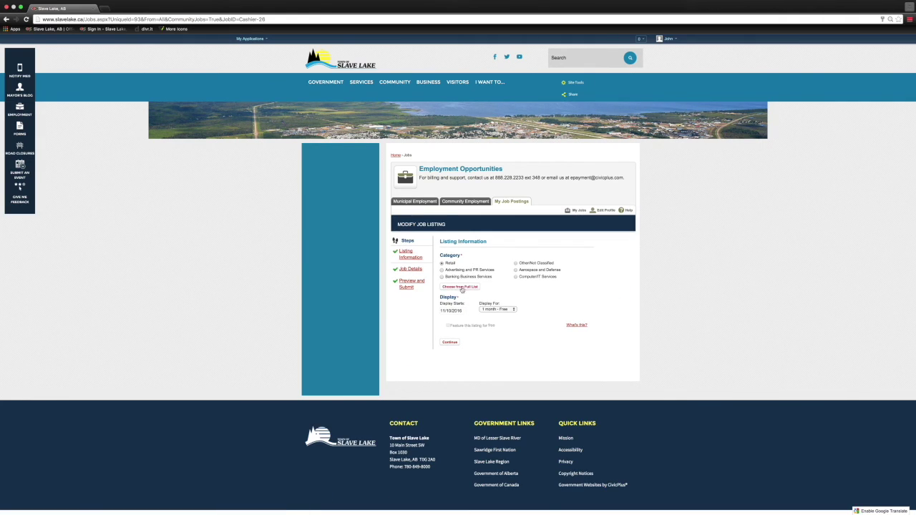
Continue through listing information and job details unchanged, then save the Cashier listing
left_click(450, 343)
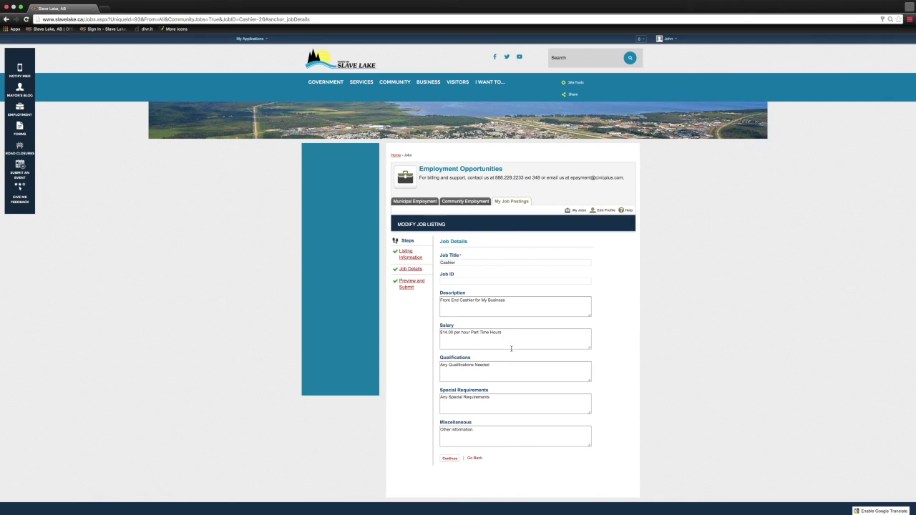
left_click(457, 459)
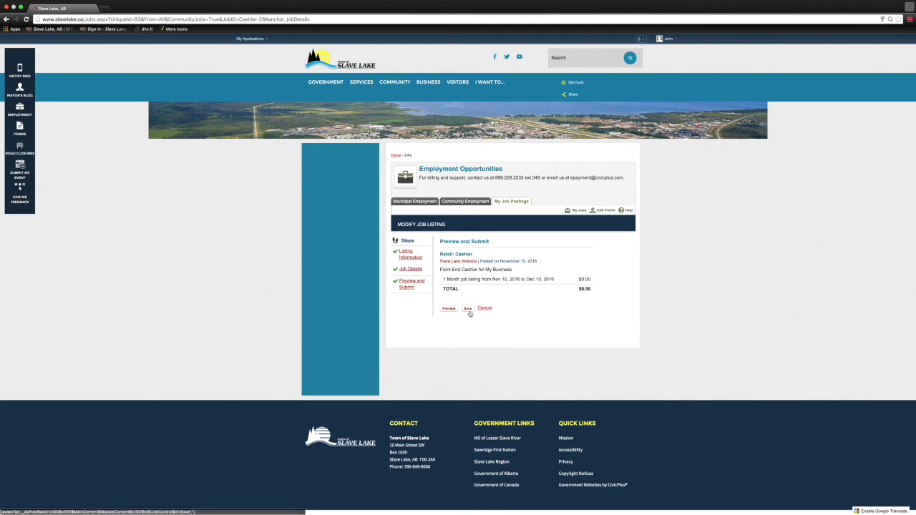
left_click(469, 309)
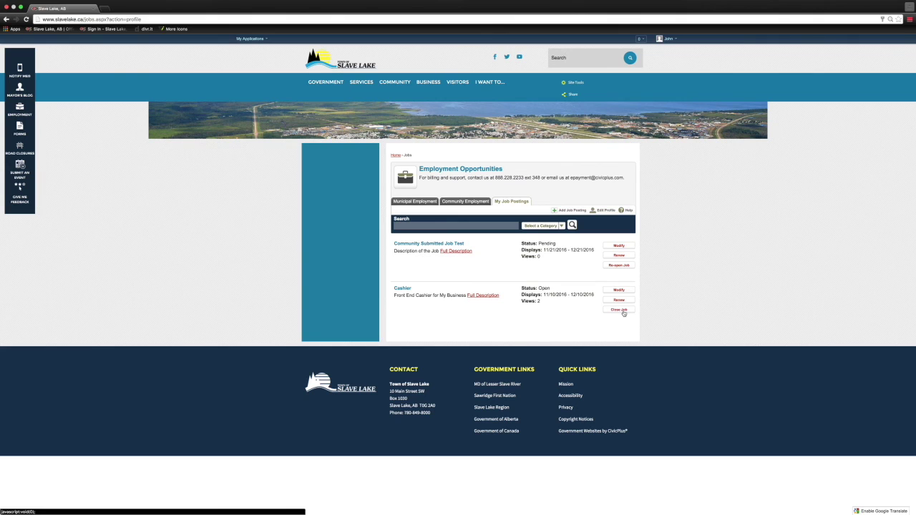
Close the Cashier posting, confirm it is gone from Community Employment, and return to the home page
left_click(621, 311)
left_click(465, 201)
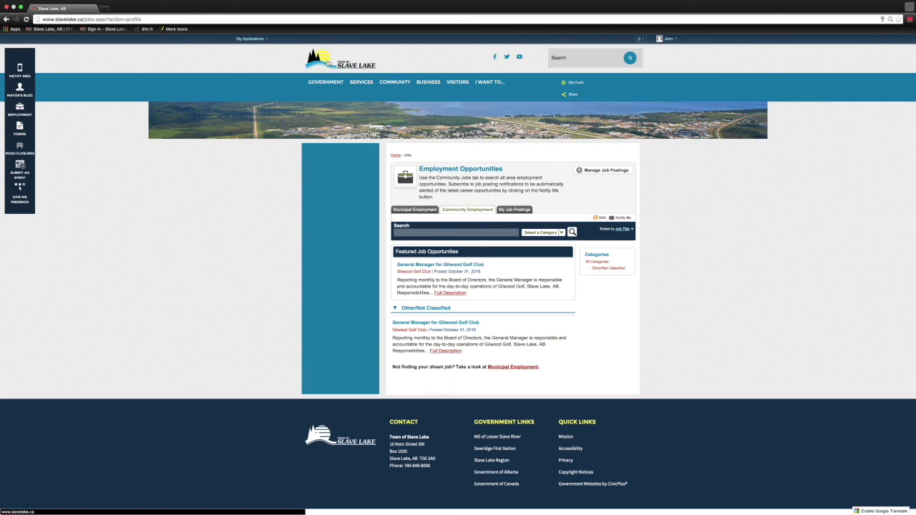
left_click(329, 63)
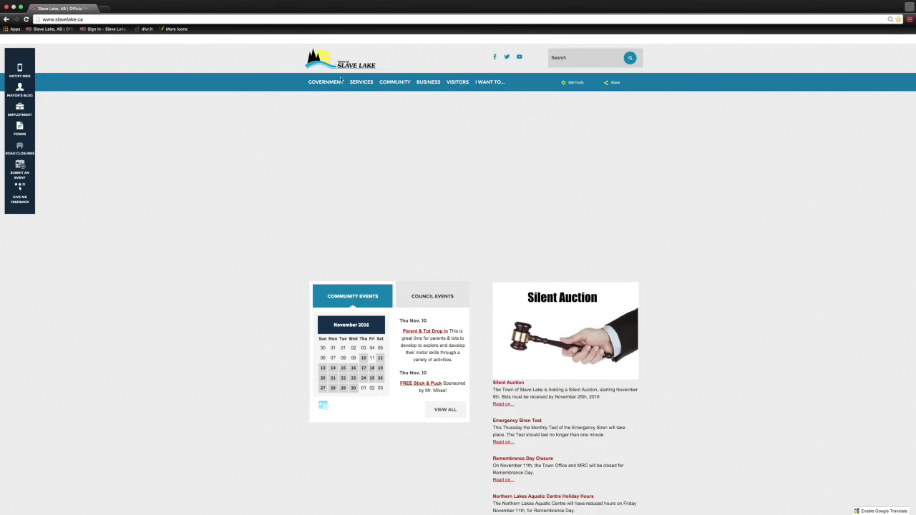